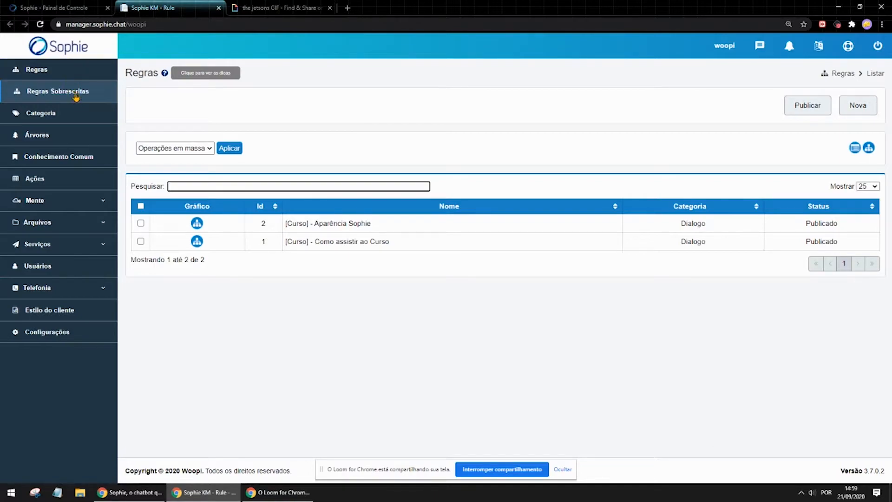
Show the uploaded images list and look at the form for adding an image, closing it without saving.
click(81, 227)
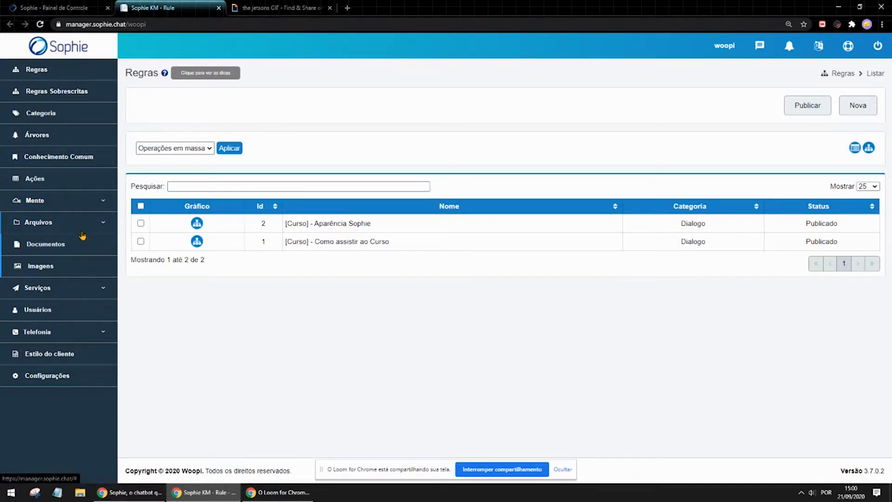
click(73, 269)
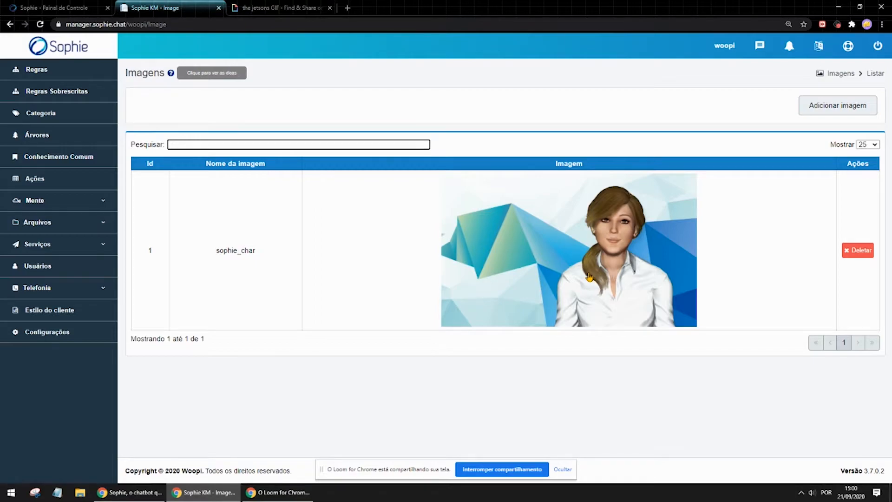
click(819, 114)
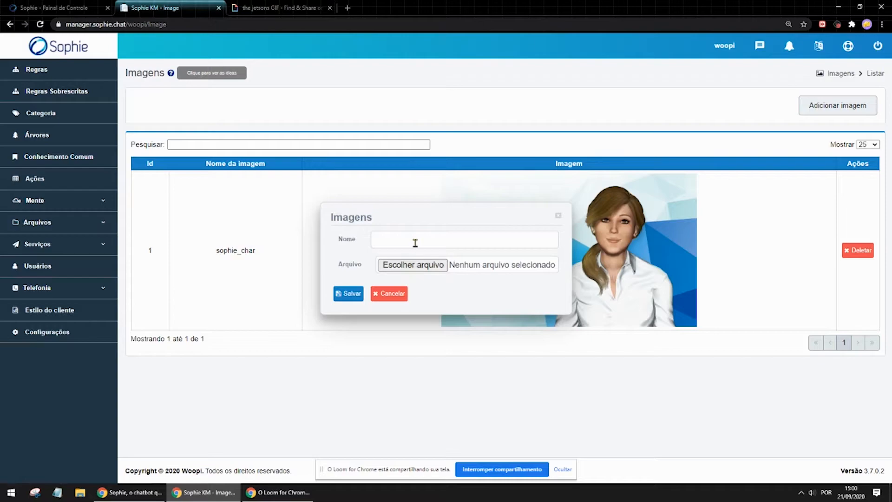
click(414, 240)
click(558, 216)
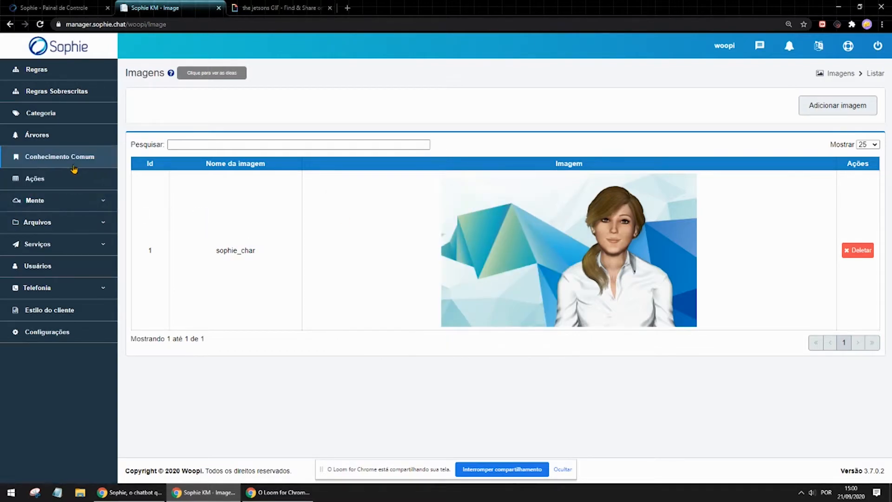
Show the uploaded documents list and look at the form for adding a PDF document, closing it without saving.
click(74, 221)
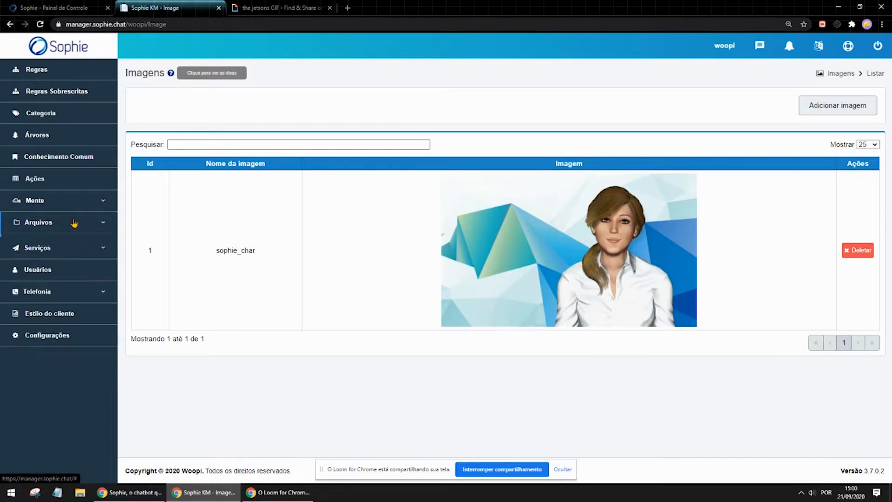
click(64, 244)
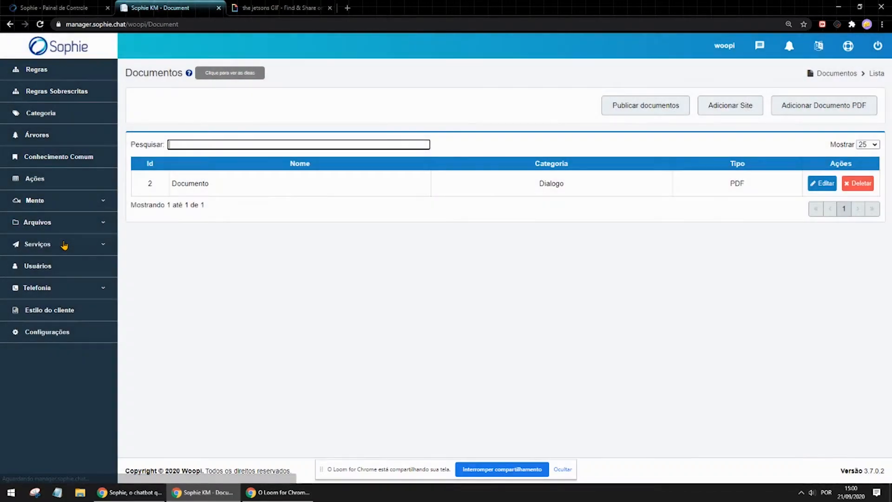
click(779, 114)
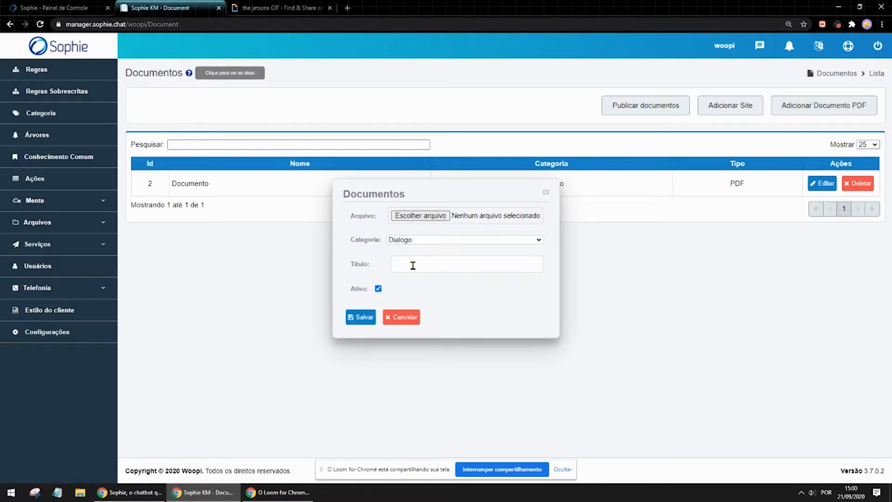
click(547, 192)
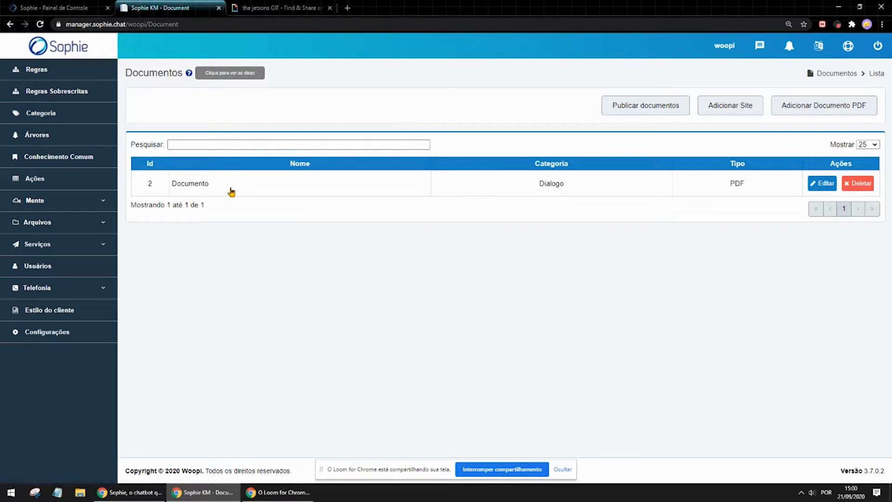
Open the rule "[Curso] - Aparência Sophie" for editing from the rules list.
click(54, 73)
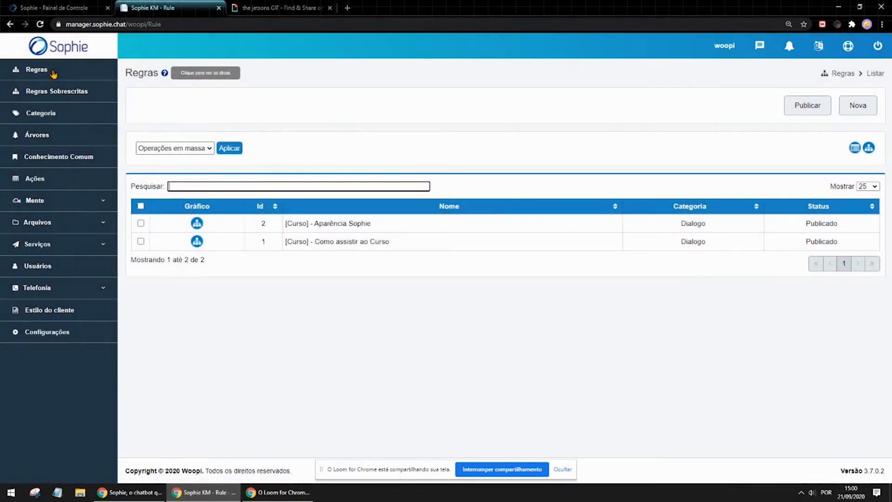
click(310, 224)
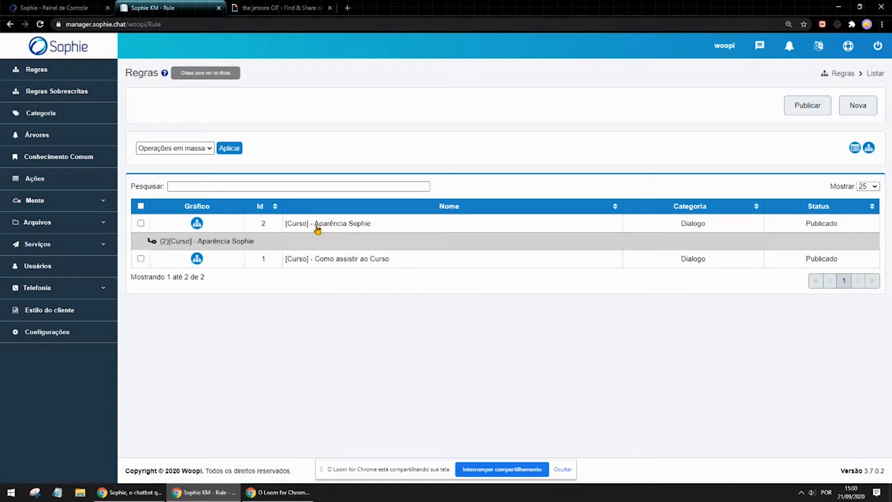
click(237, 246)
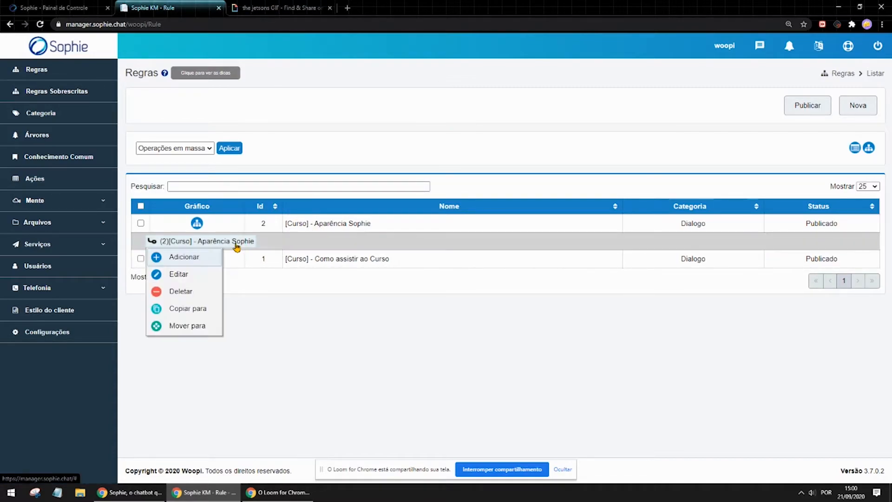
click(196, 278)
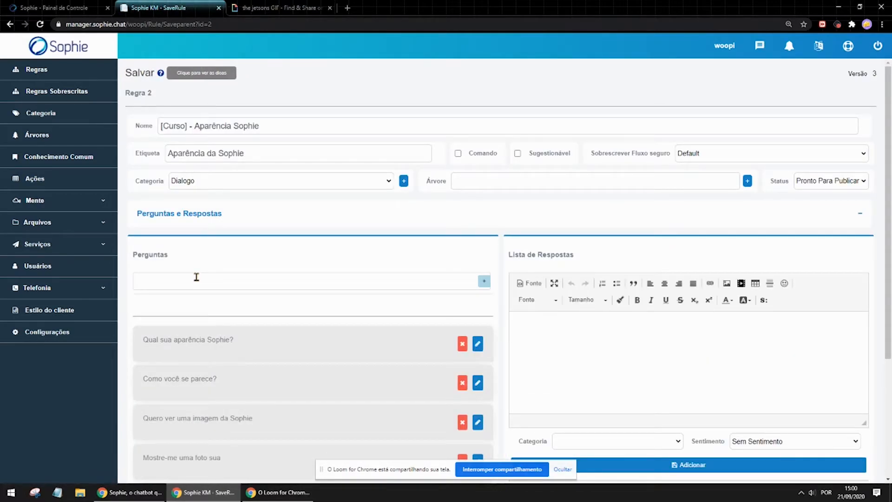
Review the rule's name, label, category, questions and existing answer.
drag(269, 124, 188, 127)
click(146, 137)
click(285, 97)
drag(257, 154, 166, 155)
click(244, 199)
scroll(244, 198, down, 1)
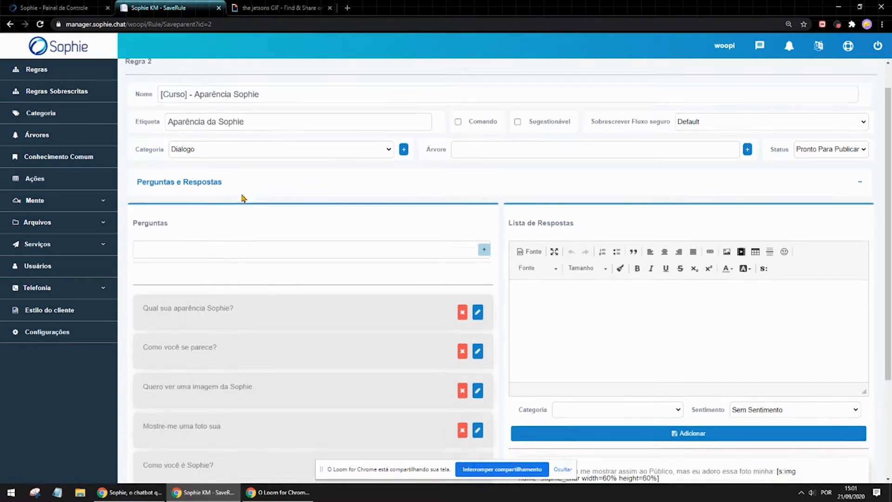
click(205, 144)
click(205, 144)
scroll(205, 144, down, 2)
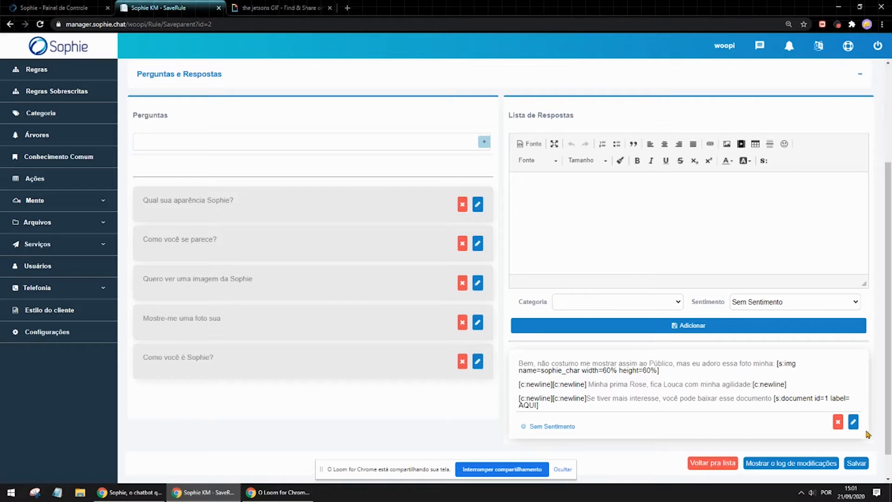
Load the existing answer into the editor, enlarge the page to 150%, and delete the answer's s:img command.
click(853, 423)
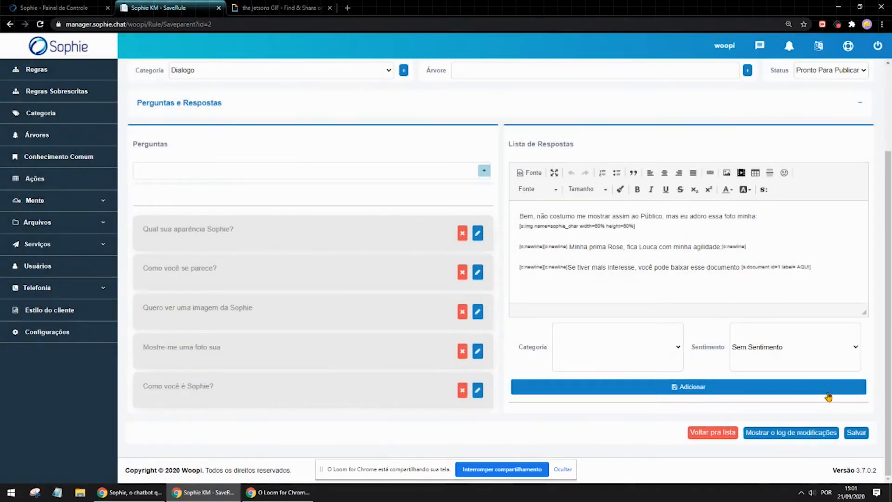
key(ctrl+plus)
key(ctrl+plus)
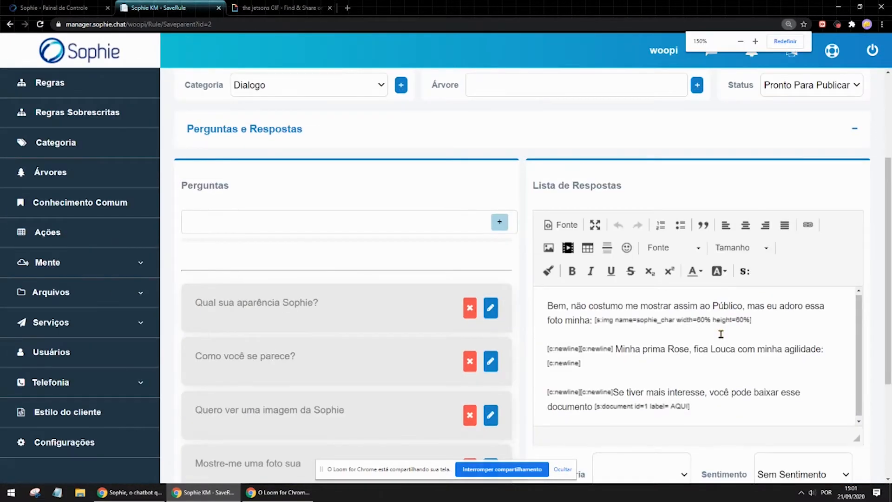
scroll(723, 344, down, 1)
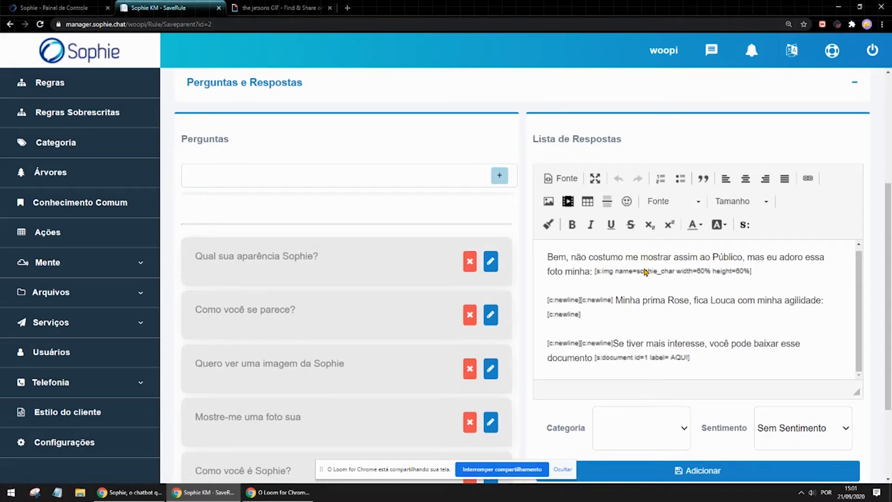
click(624, 278)
click(628, 276)
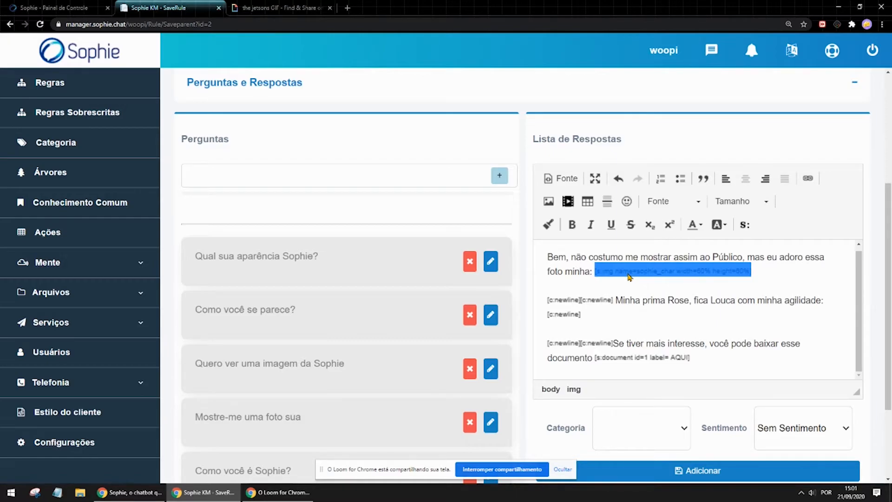
key(Delete)
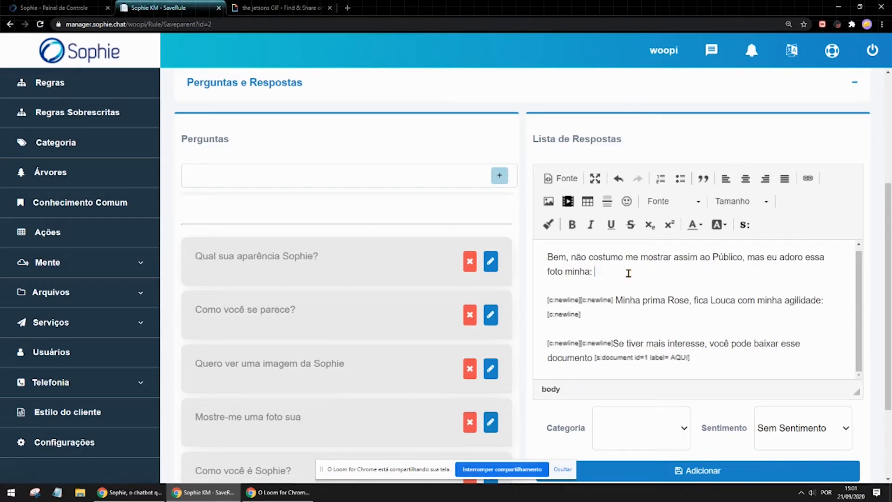
Insert an s:img command after "foto minha:" using the image sophie_char with a width of 60% and no height.
click(743, 227)
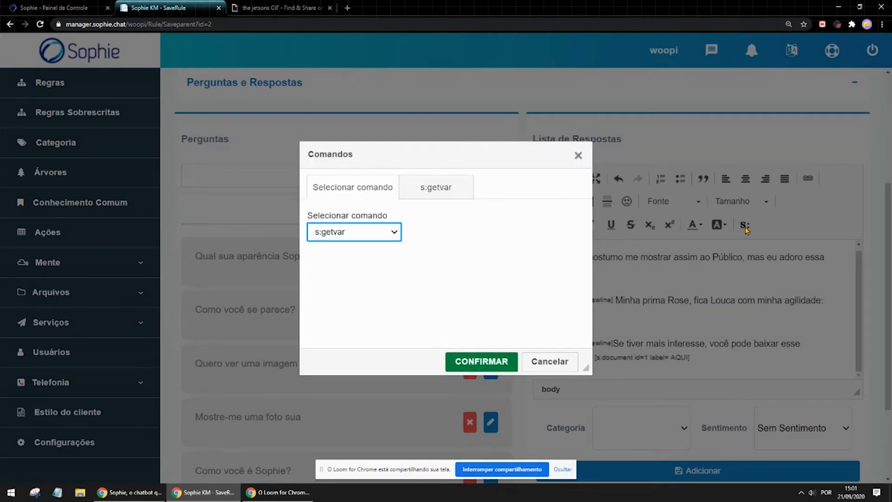
click(350, 235)
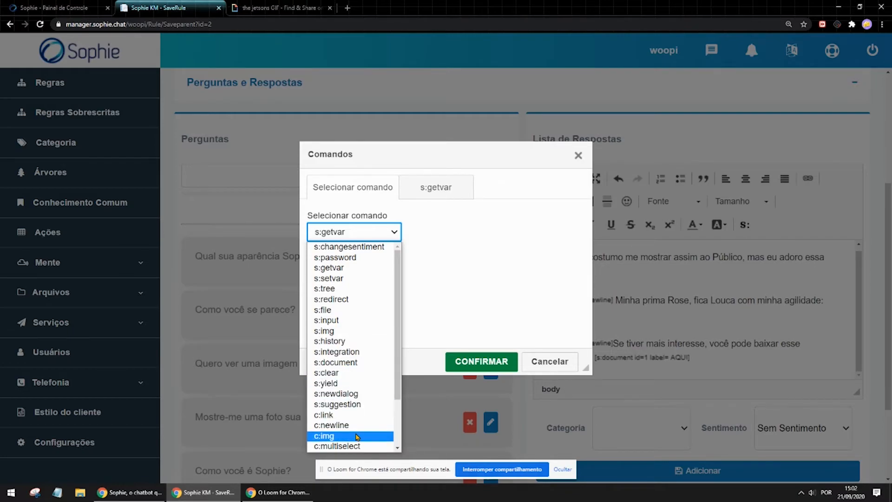
click(351, 332)
click(428, 189)
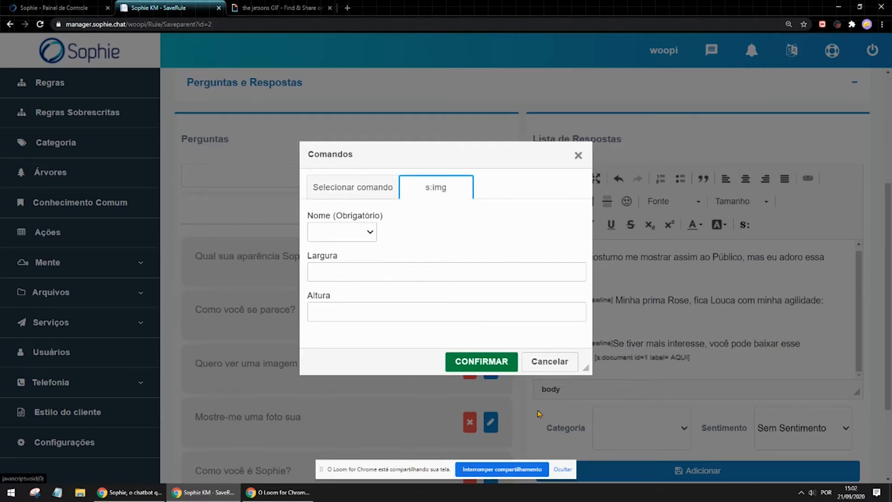
click(362, 237)
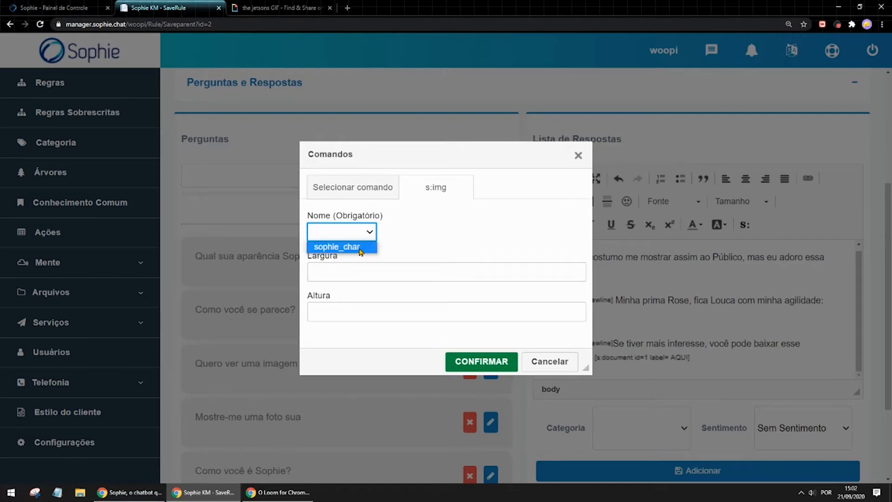
click(361, 250)
click(360, 272)
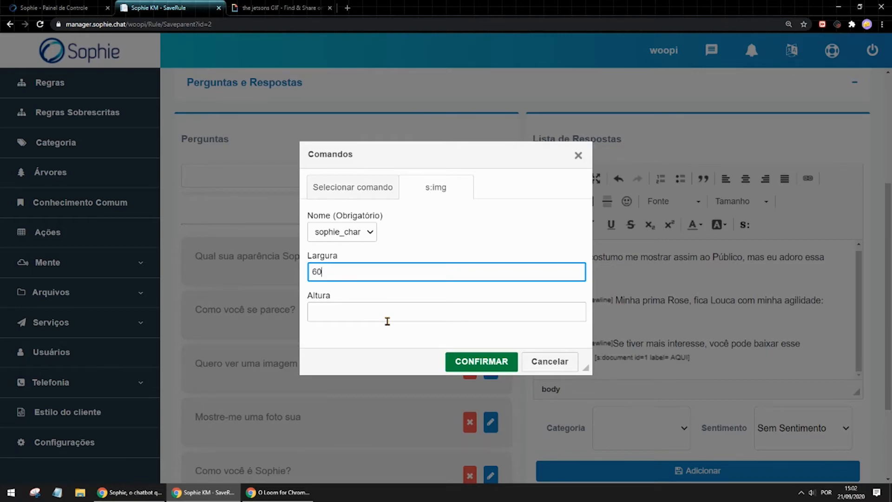
click(345, 287)
drag(336, 271, 311, 271)
click(361, 295)
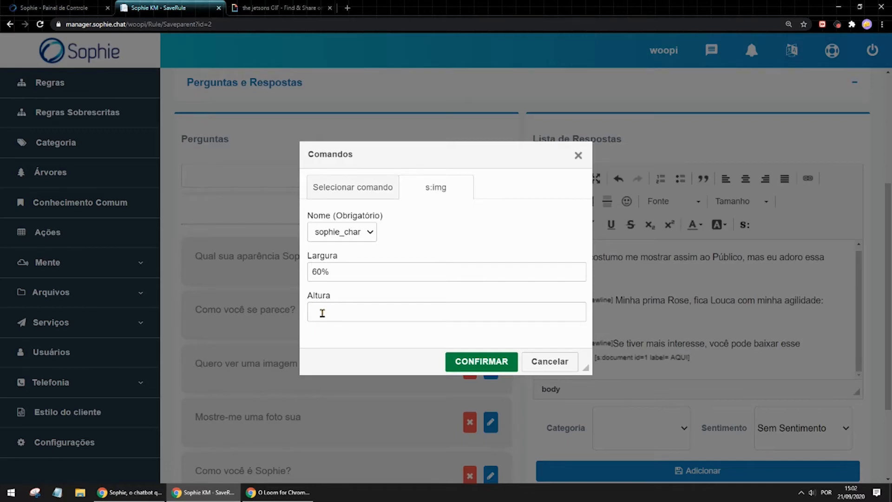
click(488, 366)
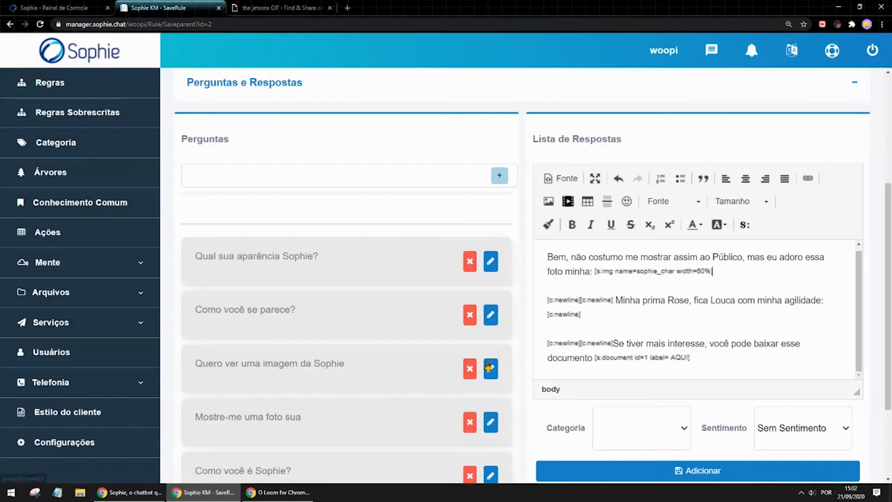
Copy the Jetsons GIF's embed code from GIPHY and paste it after the [c:newline] ending the answer's second paragraph.
double_click(568, 302)
double_click(596, 302)
click(598, 316)
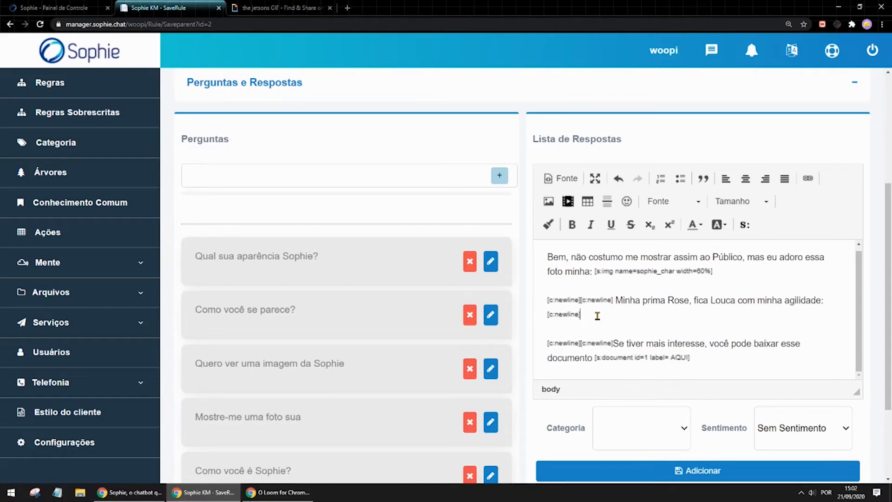
scroll(597, 316, down, 1)
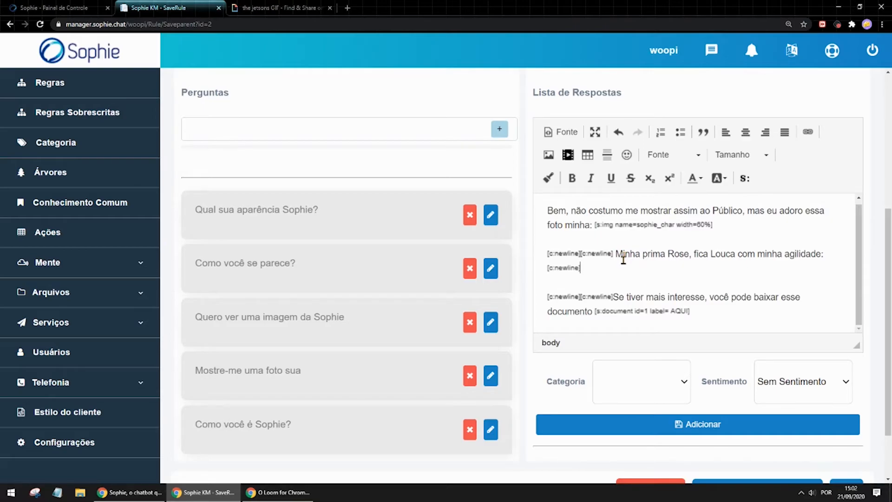
click(302, 8)
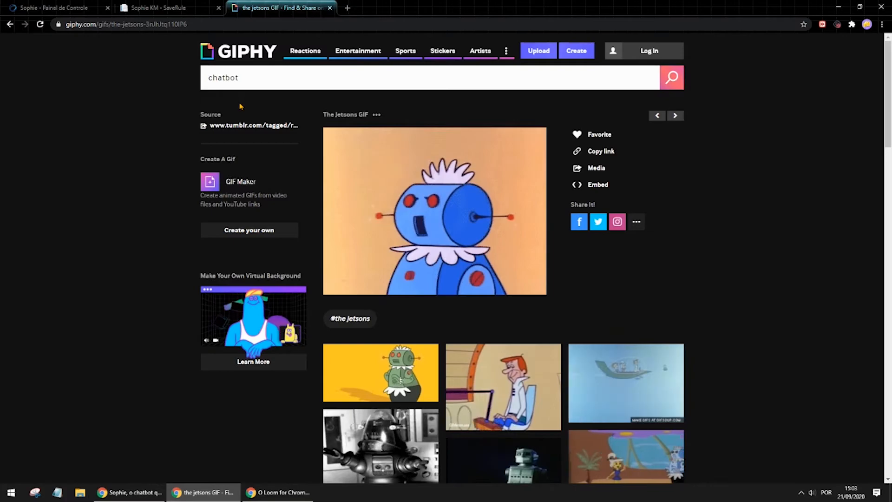
click(595, 186)
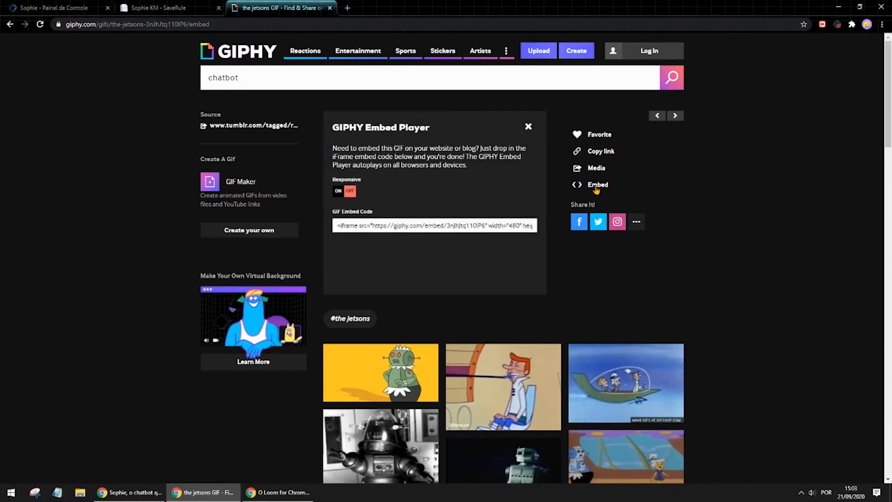
click(460, 225)
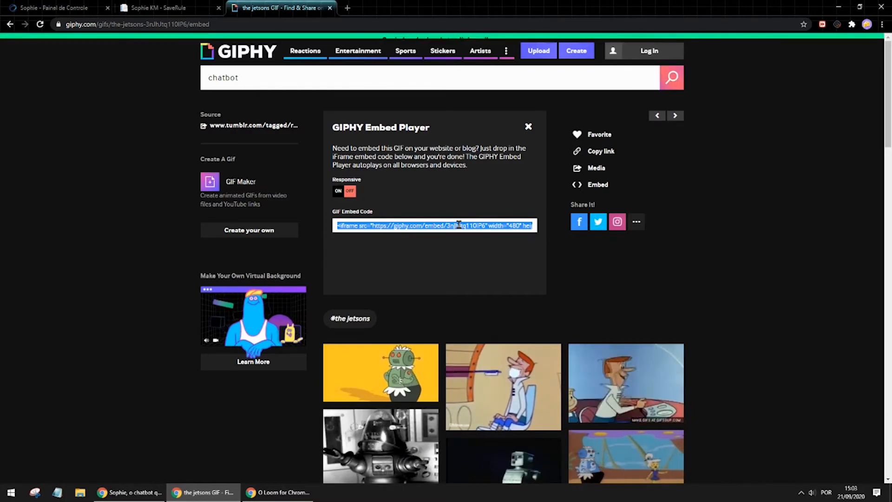
key(ctrl+c)
click(205, 9)
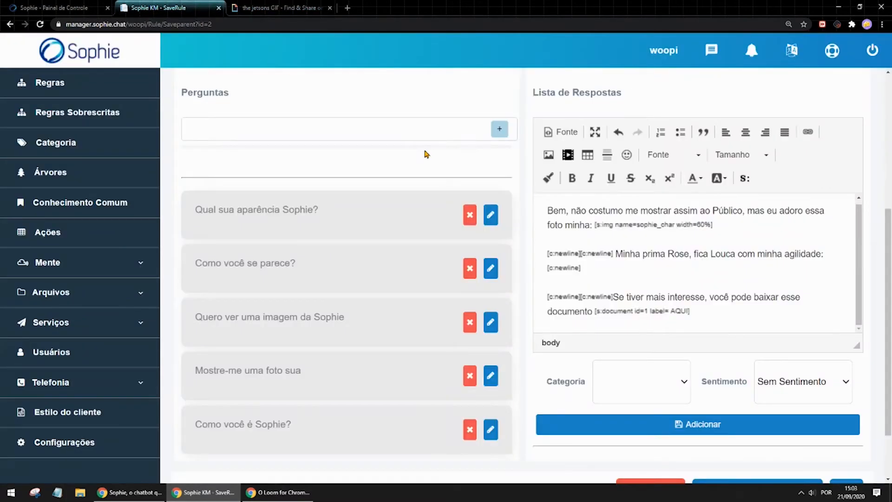
key(ctrl+v)
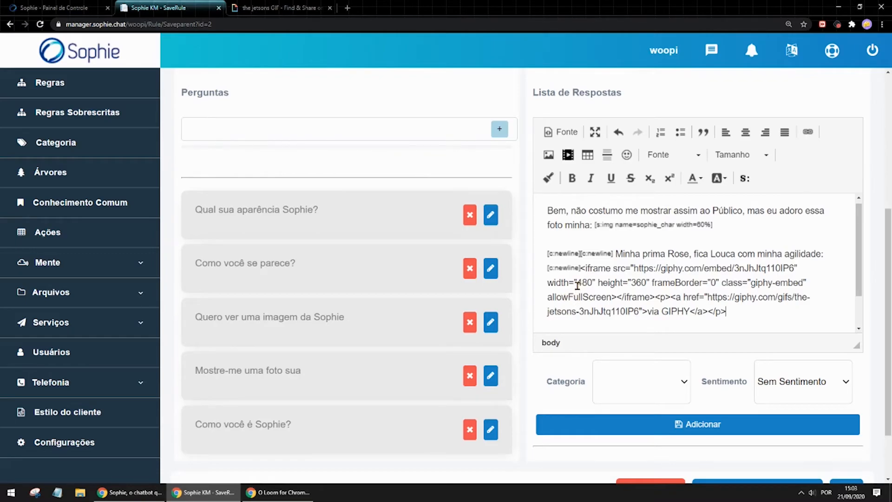
Set the GIF embed code's width to 160 and height to 120 in the answer.
drag(578, 283, 592, 283)
drag(548, 282, 643, 283)
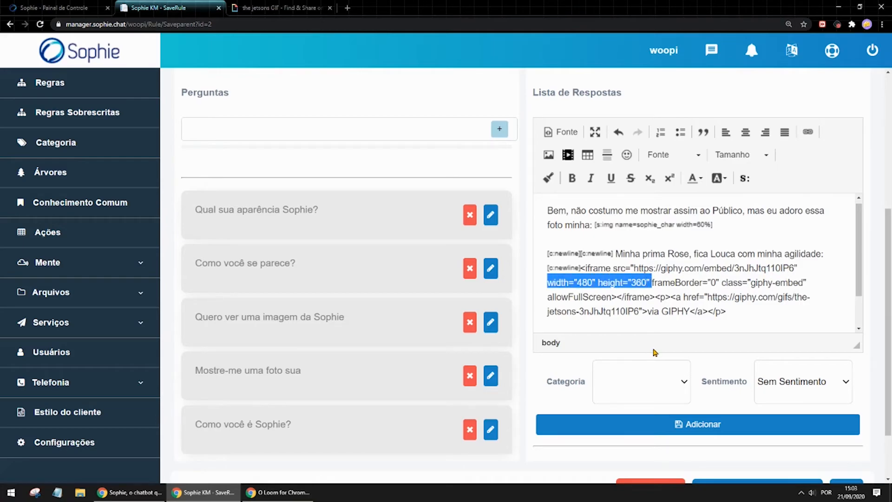
click(579, 283)
drag(580, 283, 590, 283)
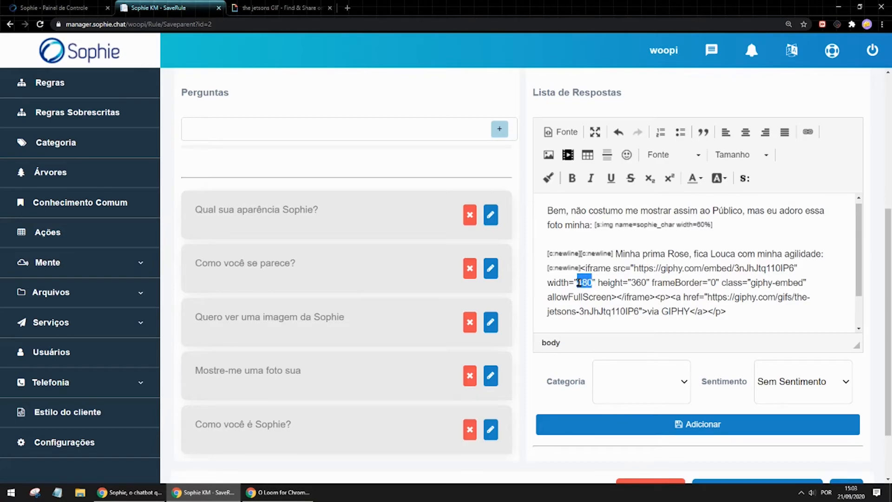
text(160)
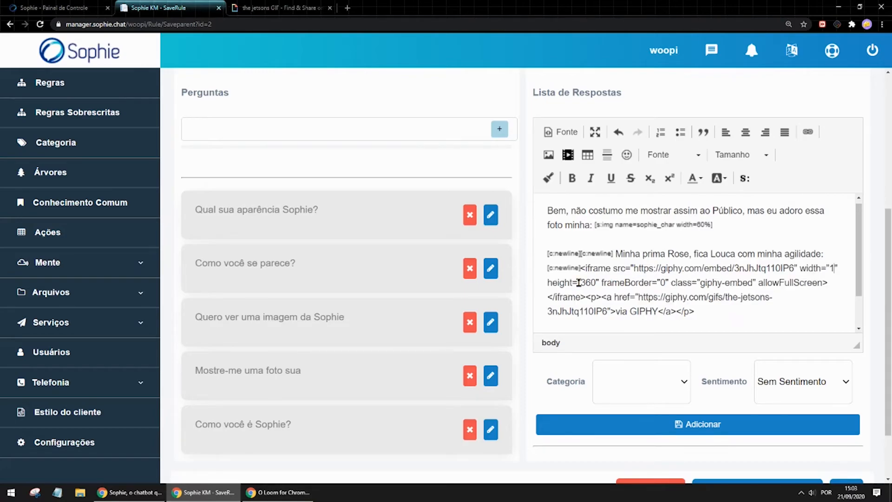
drag(632, 282, 647, 282)
text(120)
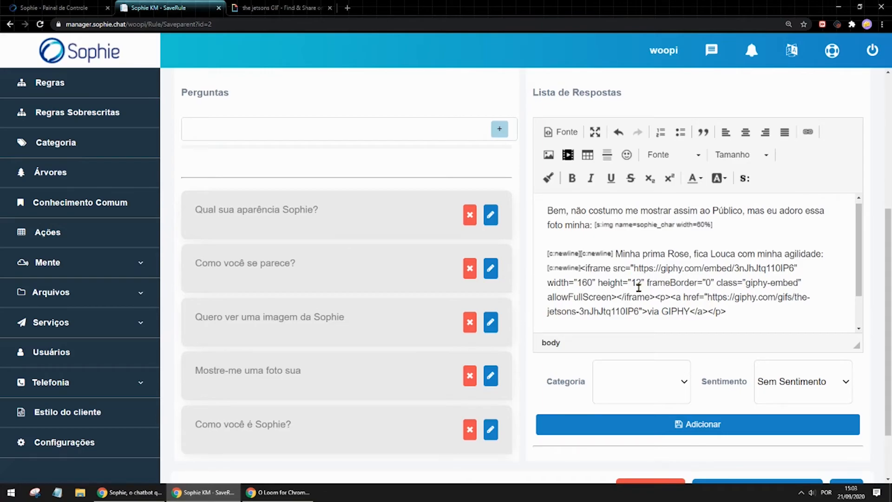
Replace the s:document command ending the answer with a new s:document command that uses Documento and the label ARQUIVO.
scroll(680, 305, down, 2)
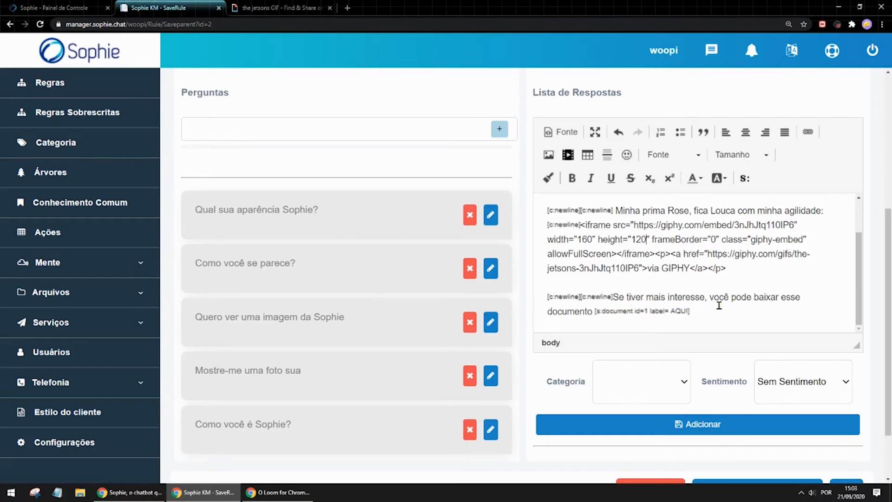
click(638, 313)
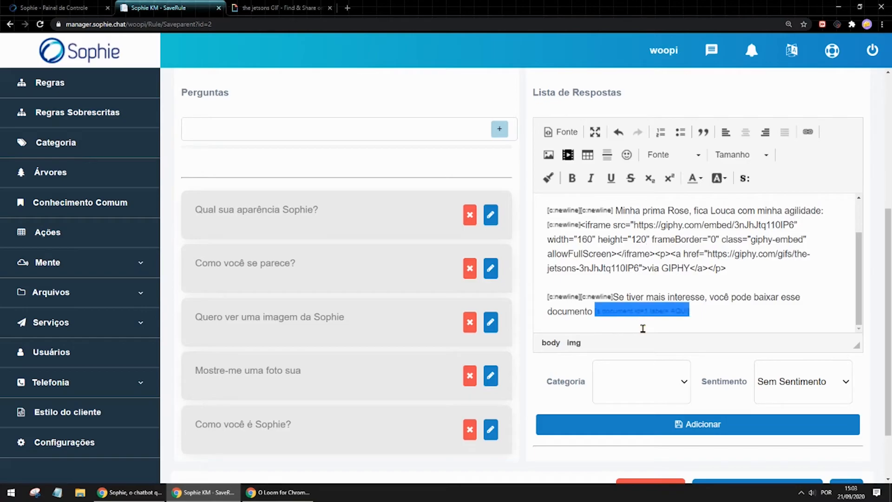
key(Delete)
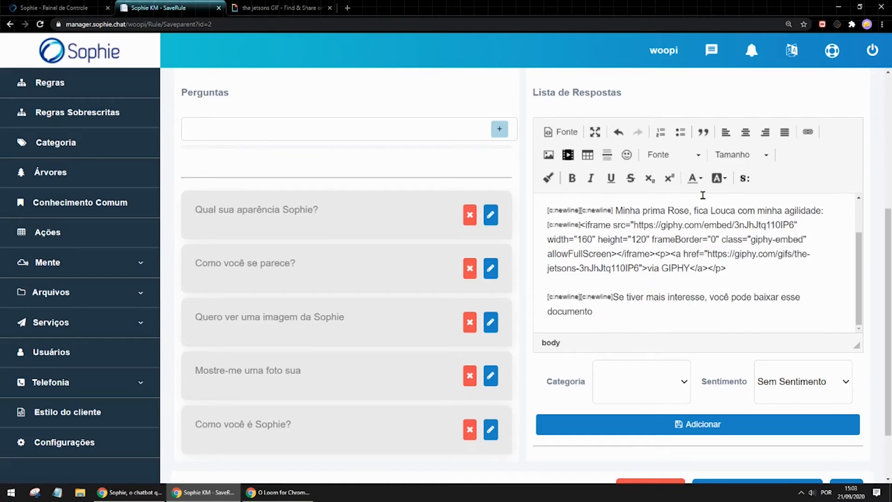
click(746, 187)
click(394, 231)
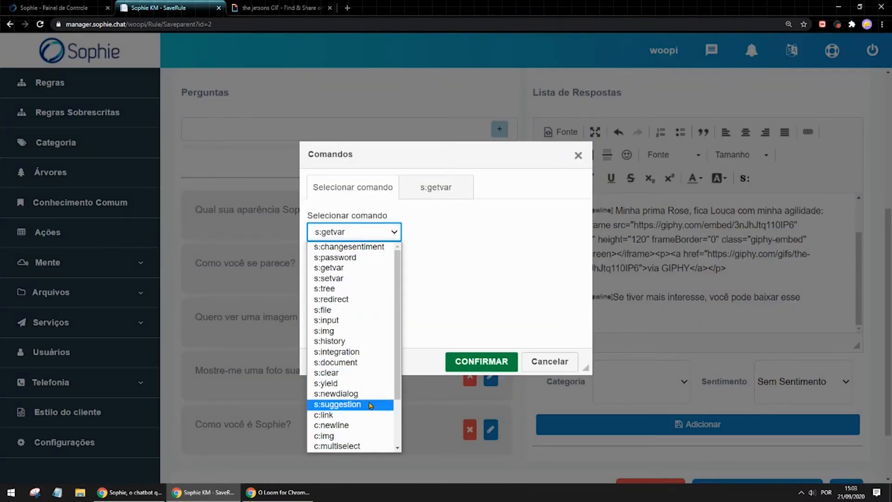
click(367, 362)
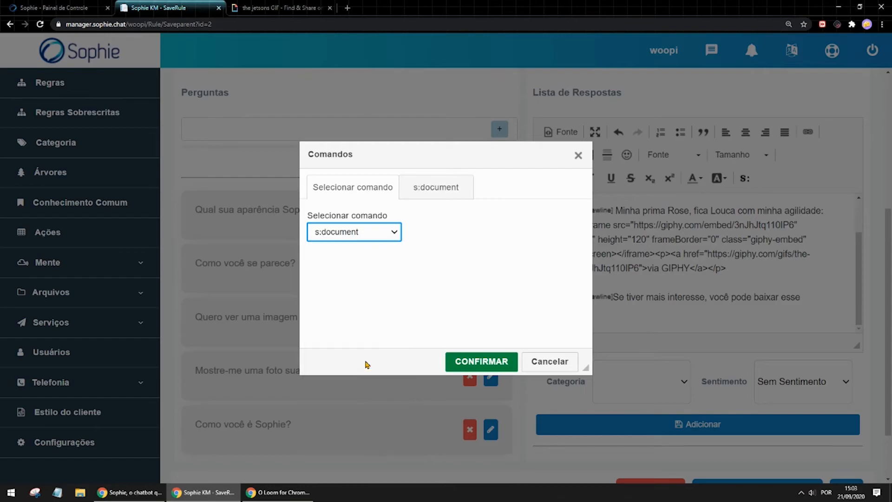
click(437, 191)
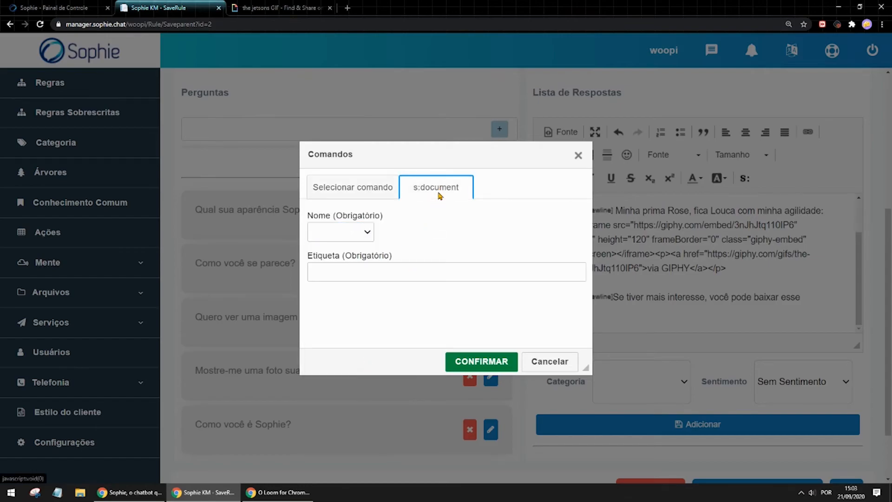
click(367, 233)
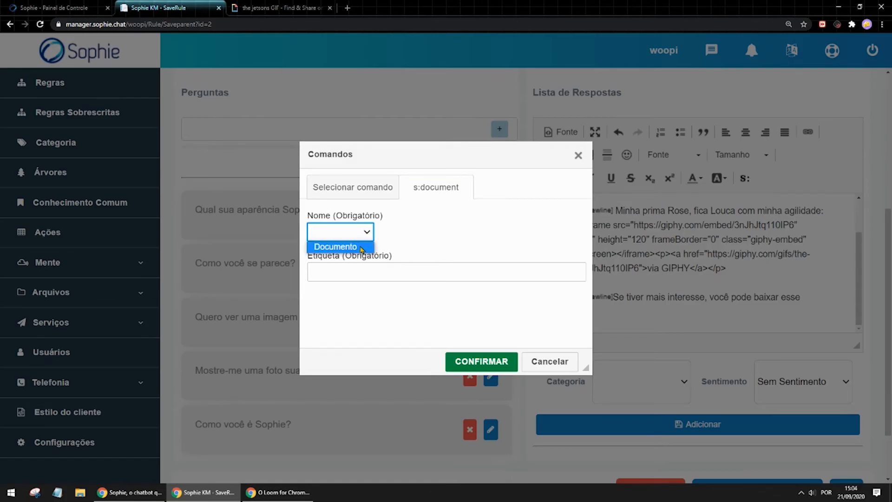
click(362, 248)
click(362, 268)
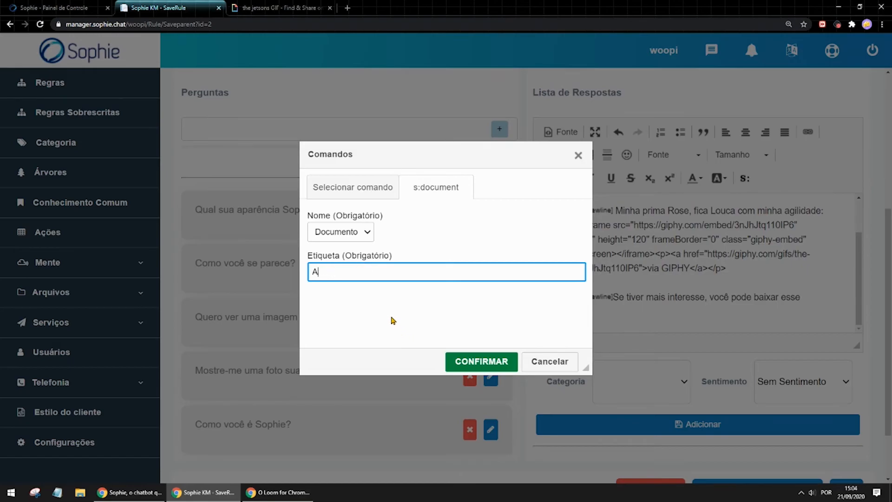
text(QUIVO)
click(477, 365)
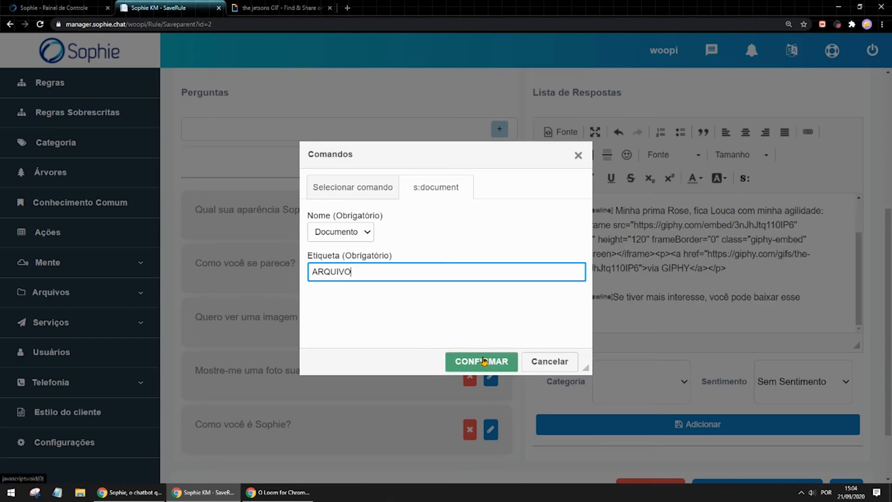
Reduce the page zoom to 110% and add the edited answer to the rule's answer list.
scroll(626, 314, down, 2)
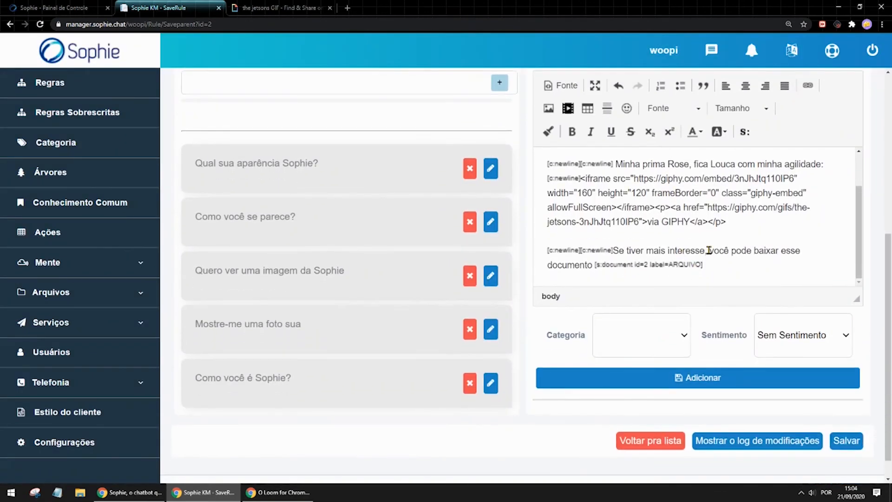
key(ctrl+minus)
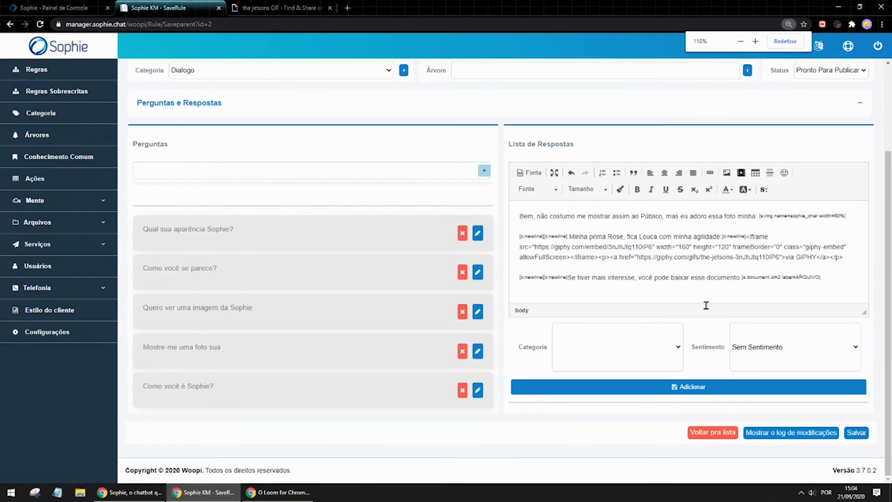
click(679, 391)
scroll(679, 394, down, 3)
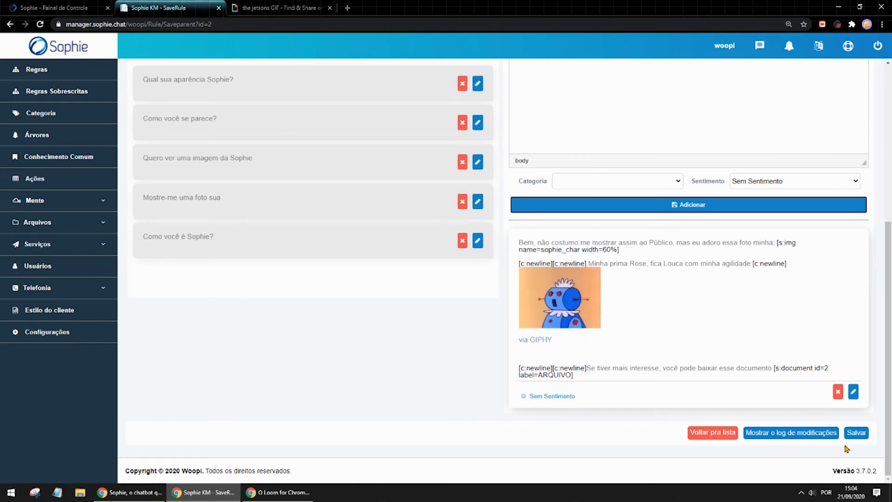
Save the rule and publish the rules, confirming the publication.
click(856, 435)
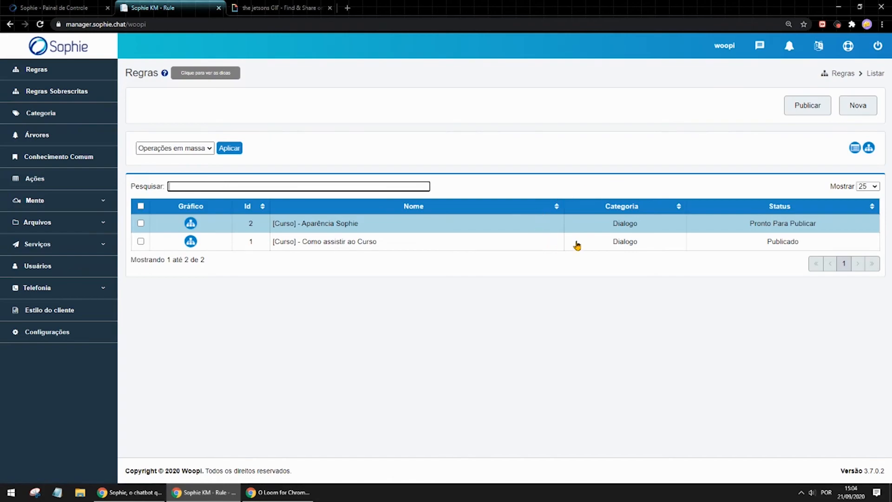
click(797, 114)
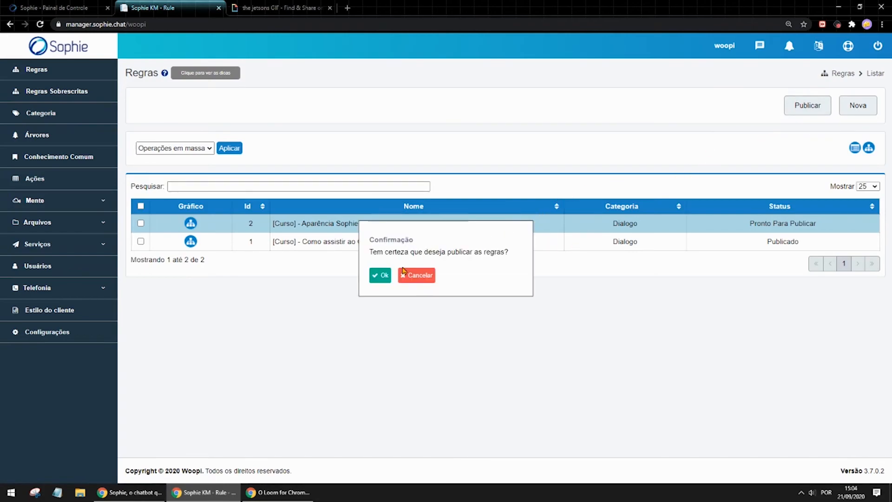
click(381, 277)
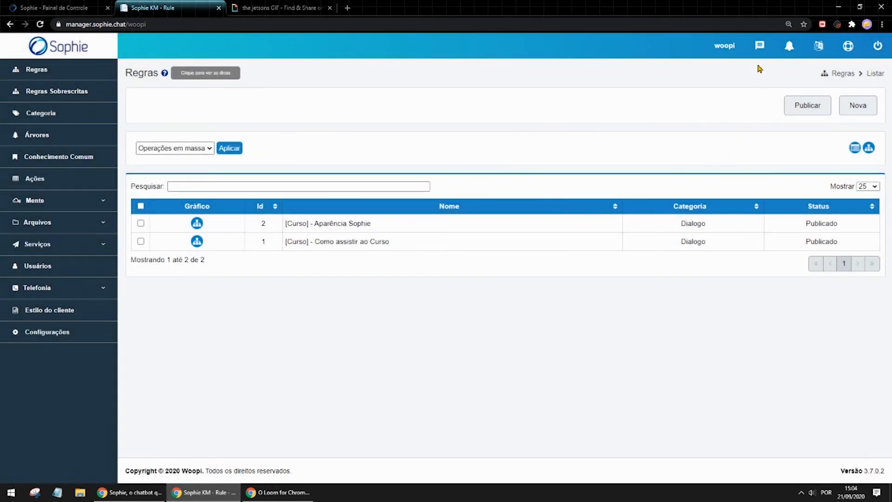
Open the virtual assistant chat, send "Como você é Sophie?" and review the reply's image, GIF and document link.
click(760, 56)
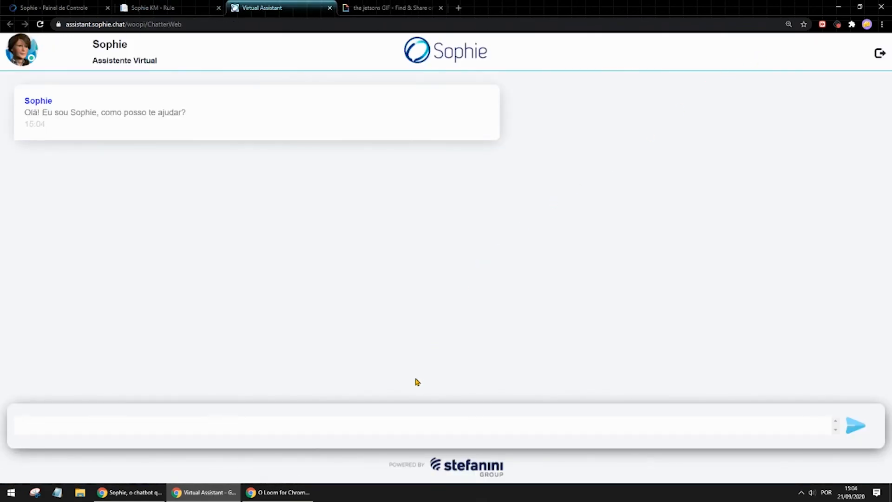
click(391, 426)
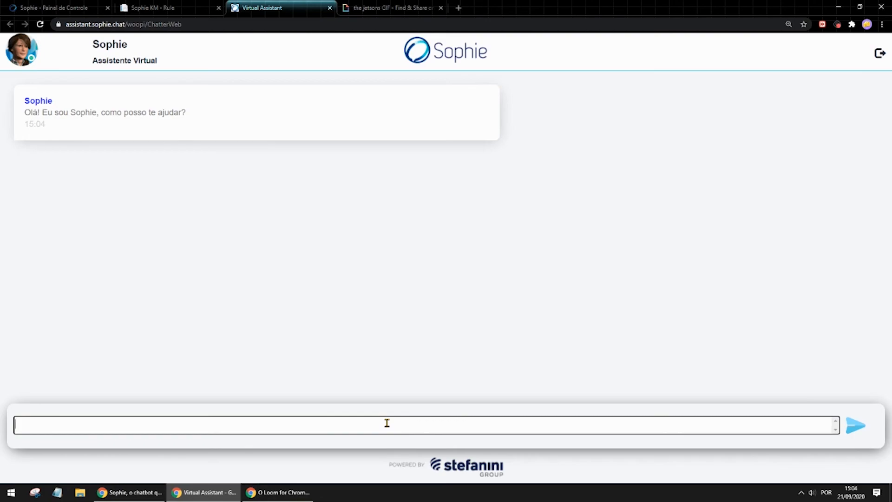
text(Como você é Sophie?)
key(Return)
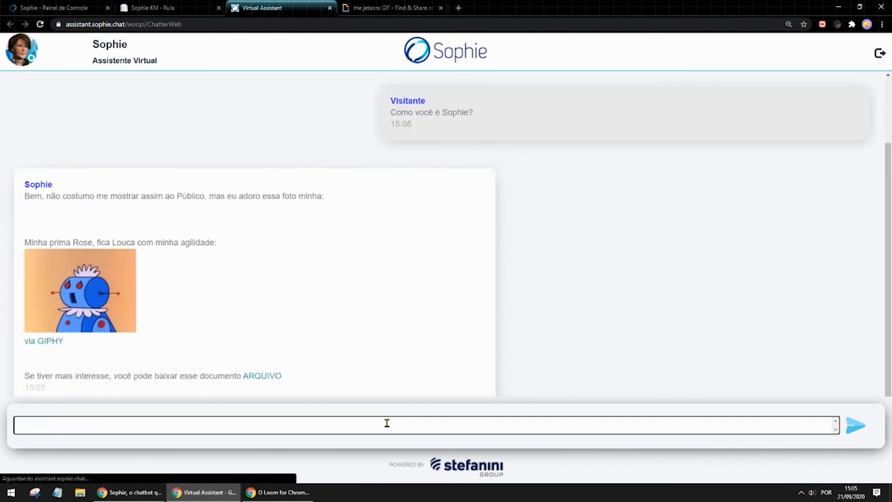
scroll(424, 272, up, 2)
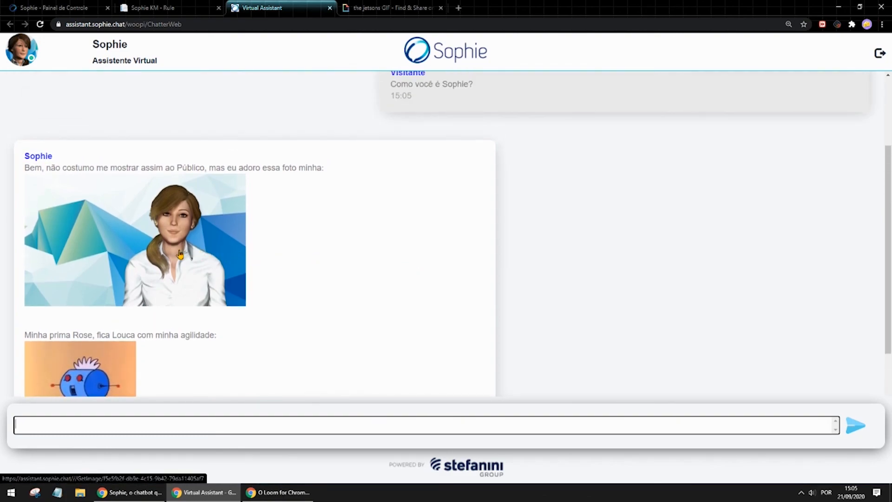
scroll(180, 254, down, 2)
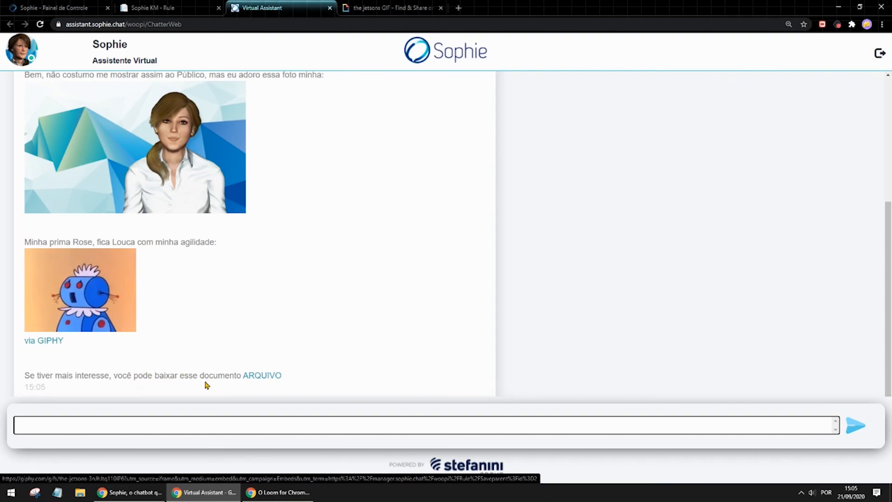
Open the ARQUIVO document from the reply, look through its pages, and return to the virtual assistant chat.
click(265, 378)
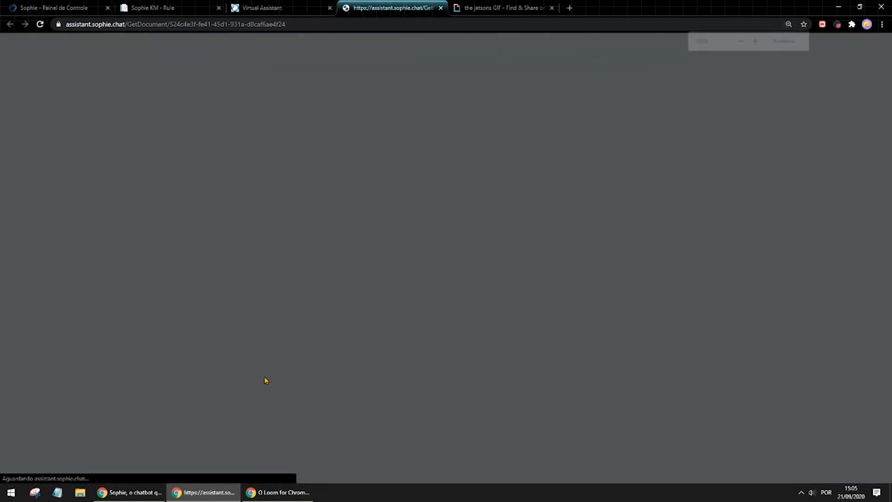
scroll(265, 380, down, 8)
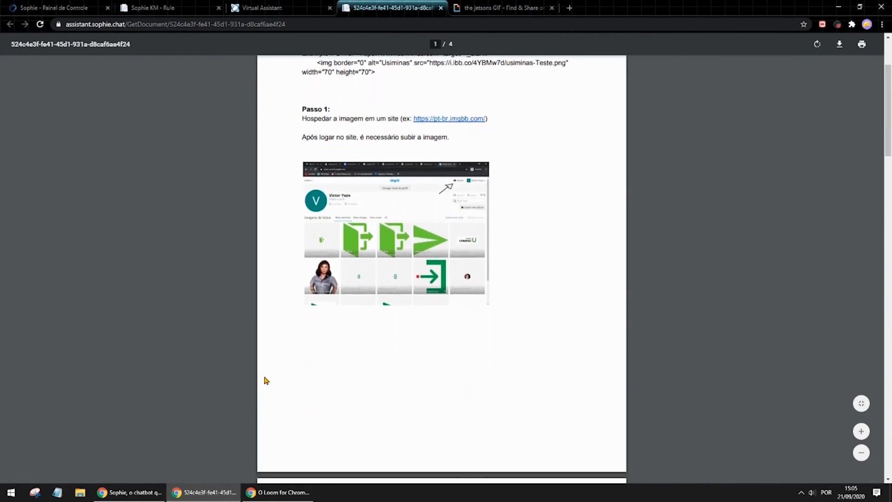
scroll(265, 381, down, 5)
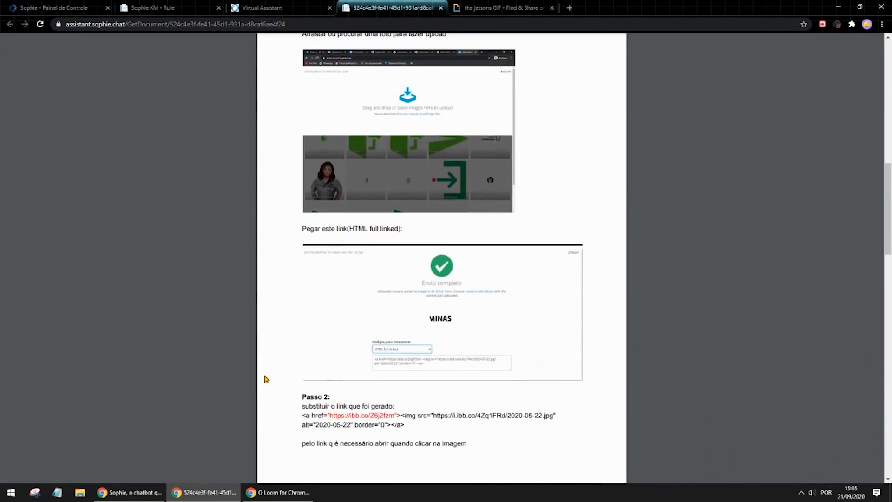
click(285, 7)
scroll(278, 284, up, 1)
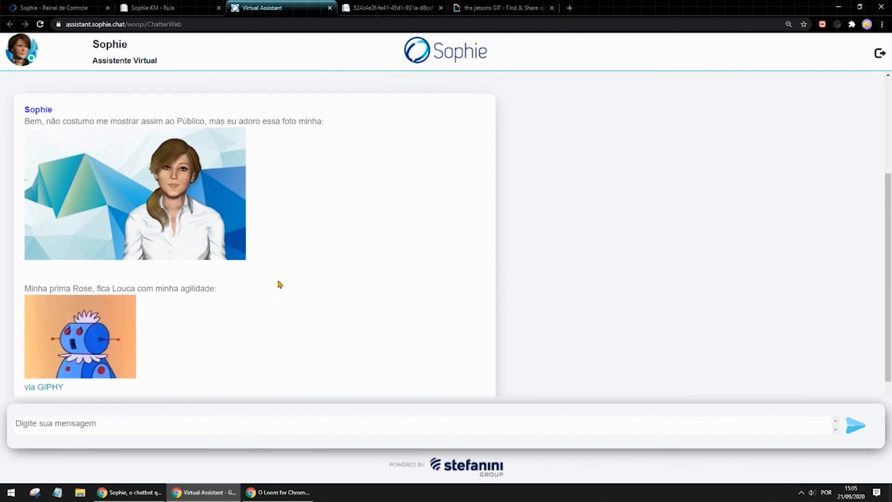